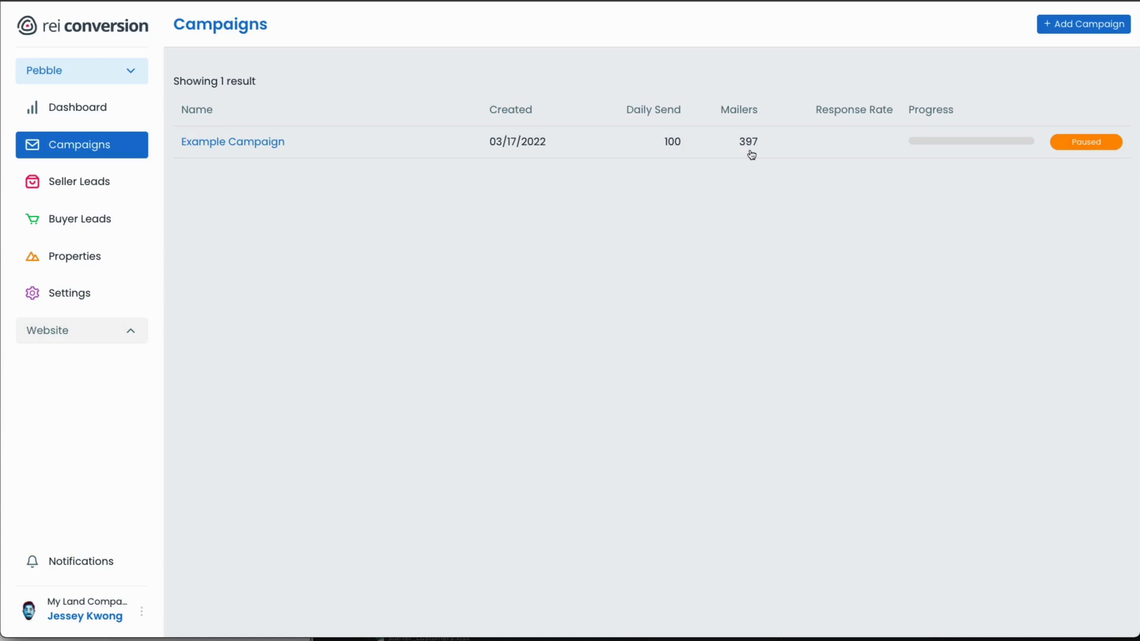
Step: Open Example Campaign from the Campaigns table to see its Not Mailed mailers
click(751, 154)
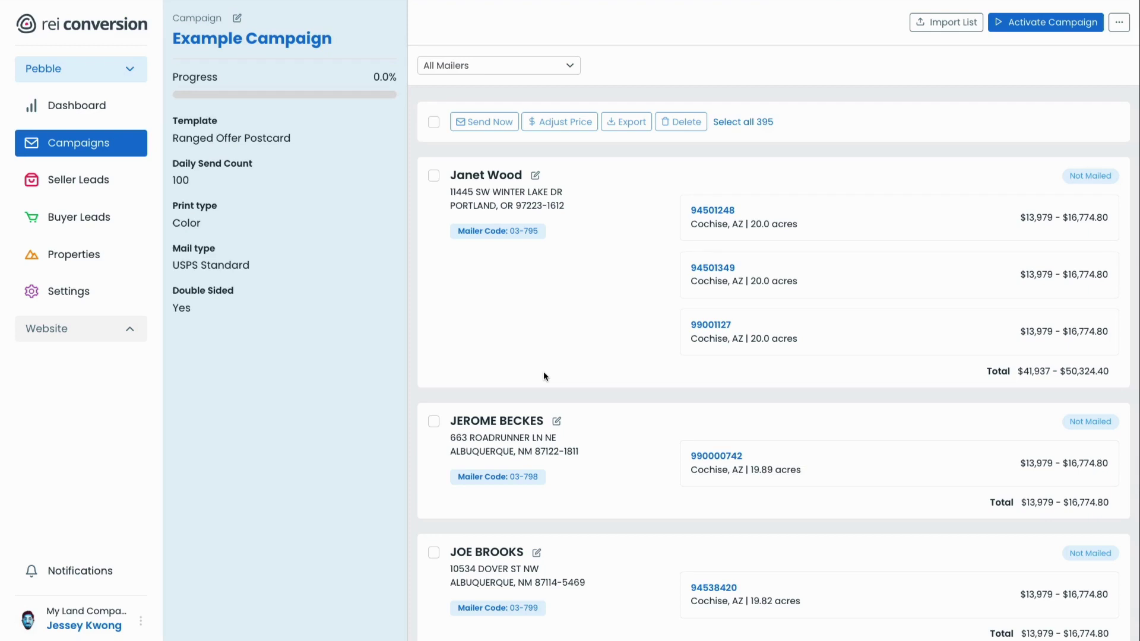
Step: Select every mailer on the page, then extend the selection to all 395 mailers
click(433, 122)
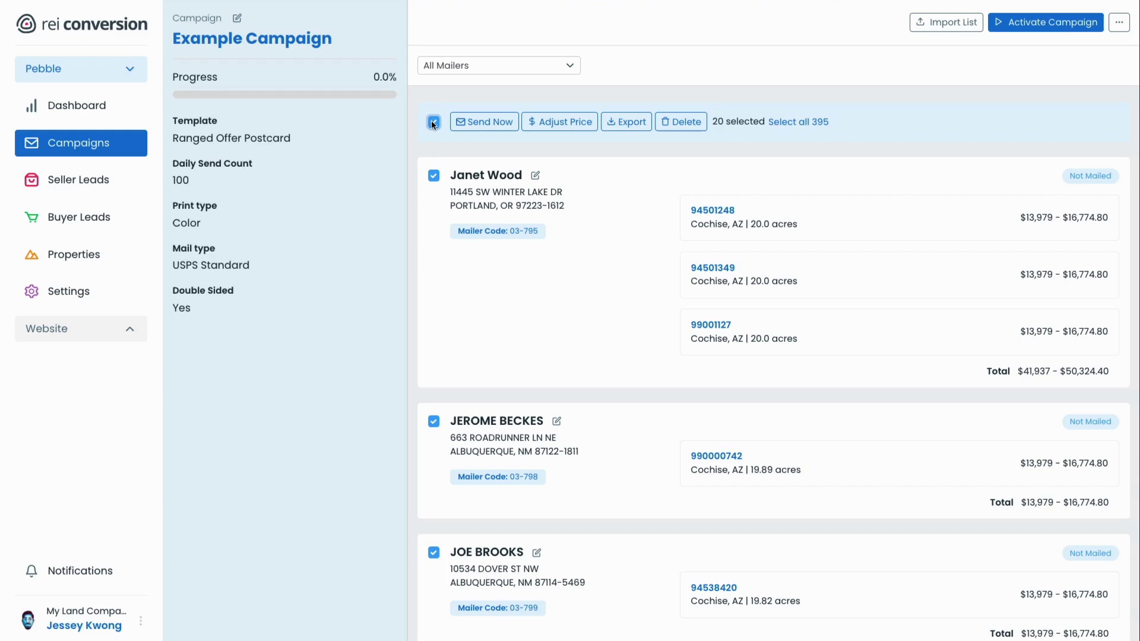
click(792, 123)
Step: Export the 395 selected mailers, download the CSV file, and reopen Example Campaign
click(619, 127)
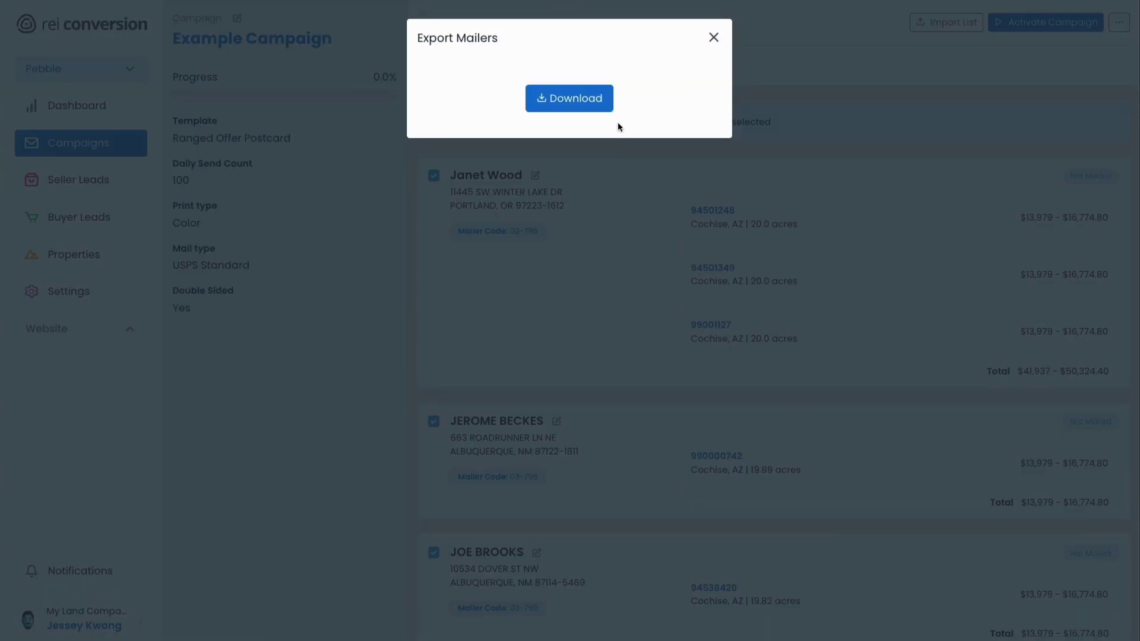
click(588, 107)
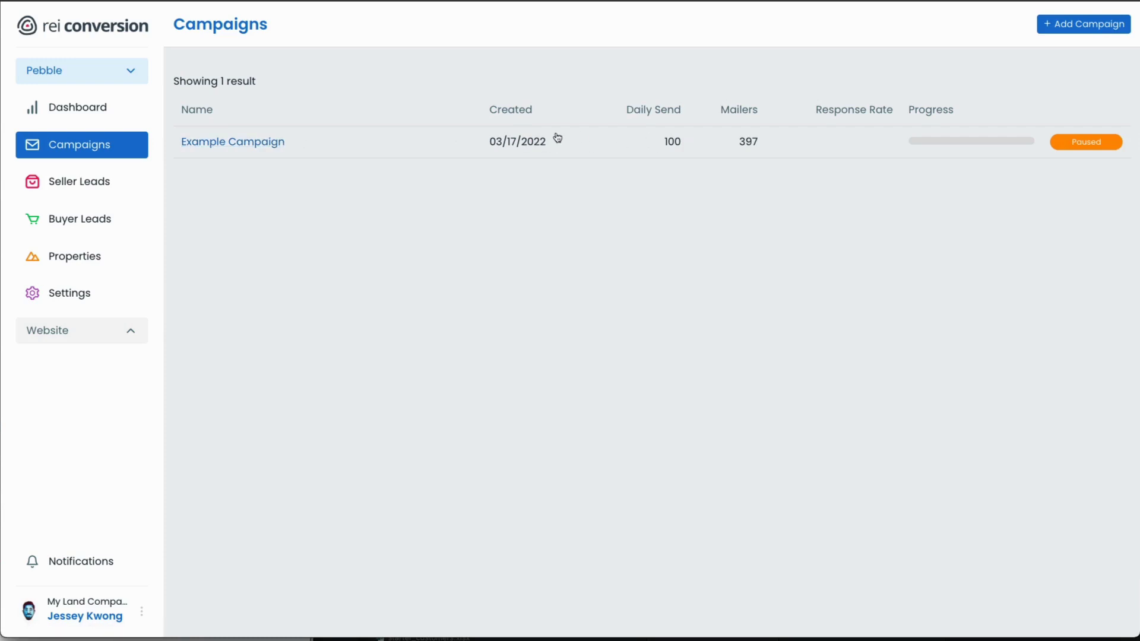
click(218, 141)
drag(481, 233, 540, 232)
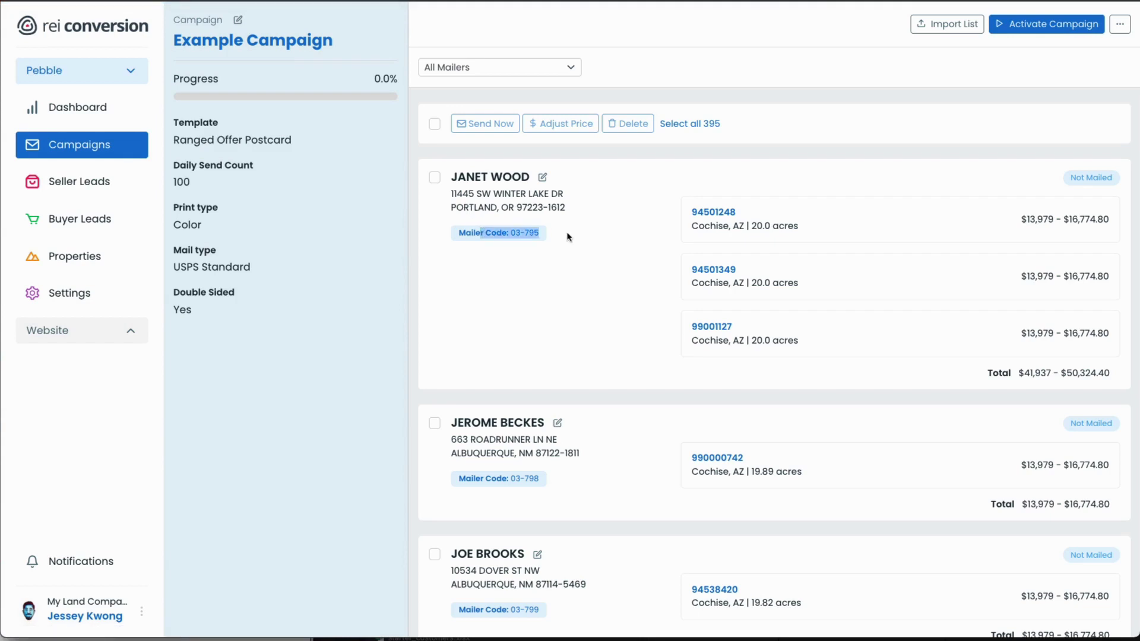
click(568, 237)
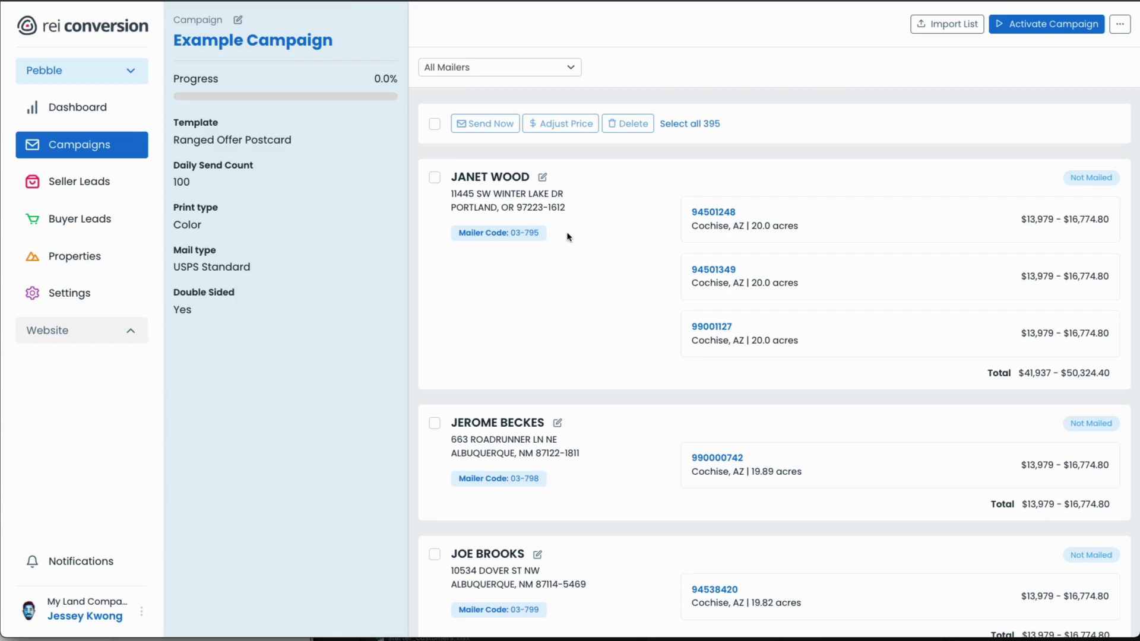
Step: Change the campaign name to 'Example Campaign - Mailed' and save it
click(237, 19)
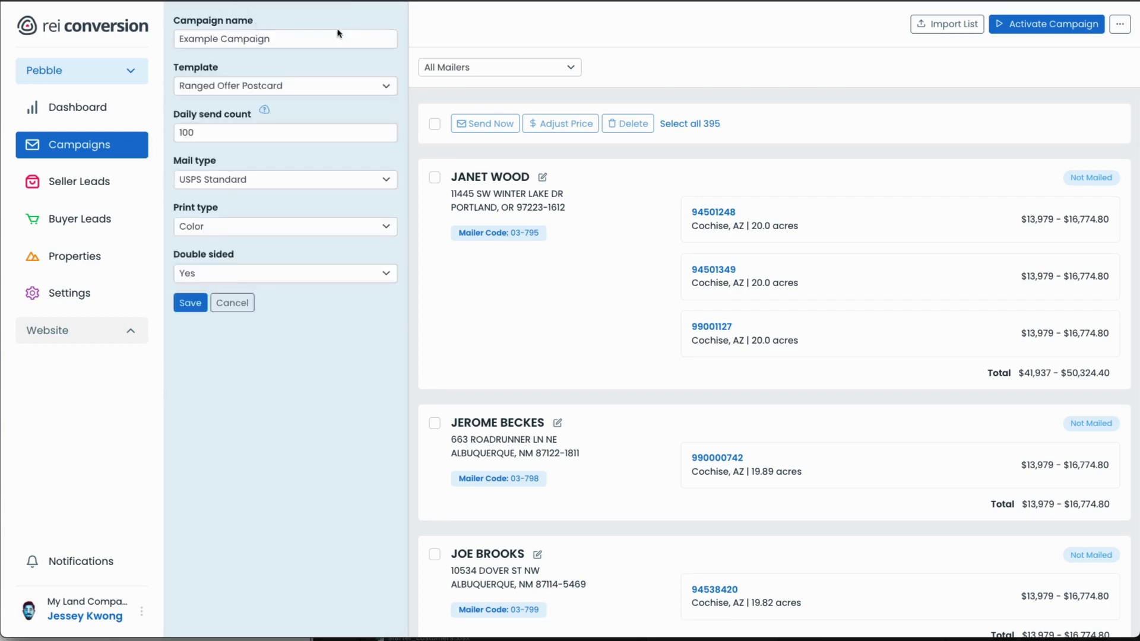
click(356, 38)
text(- Mailed)
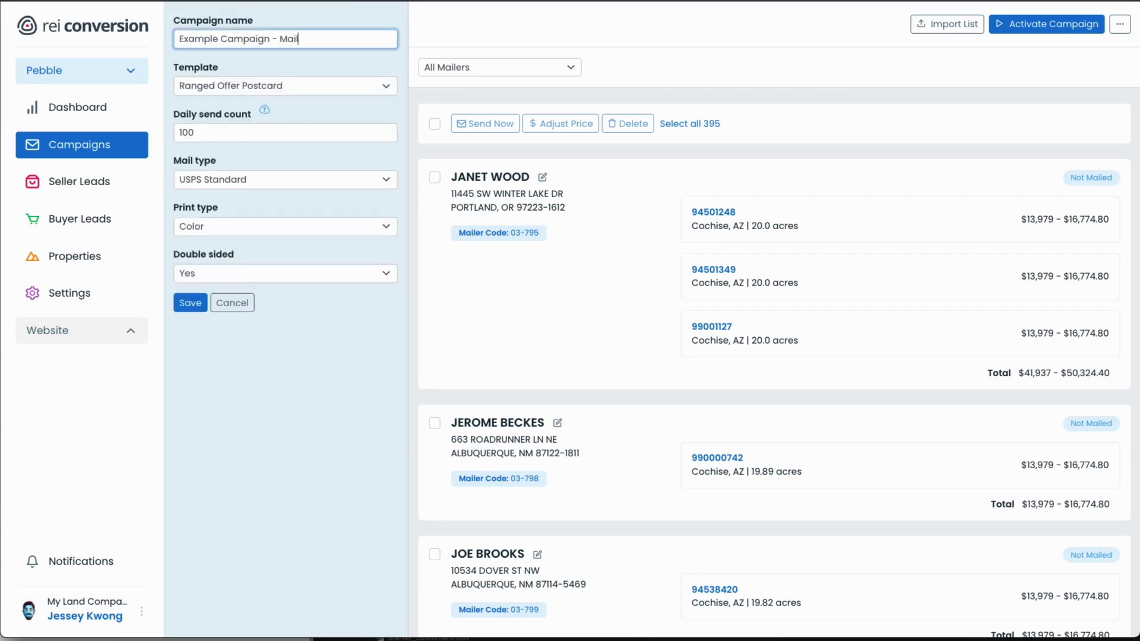
key(Return)
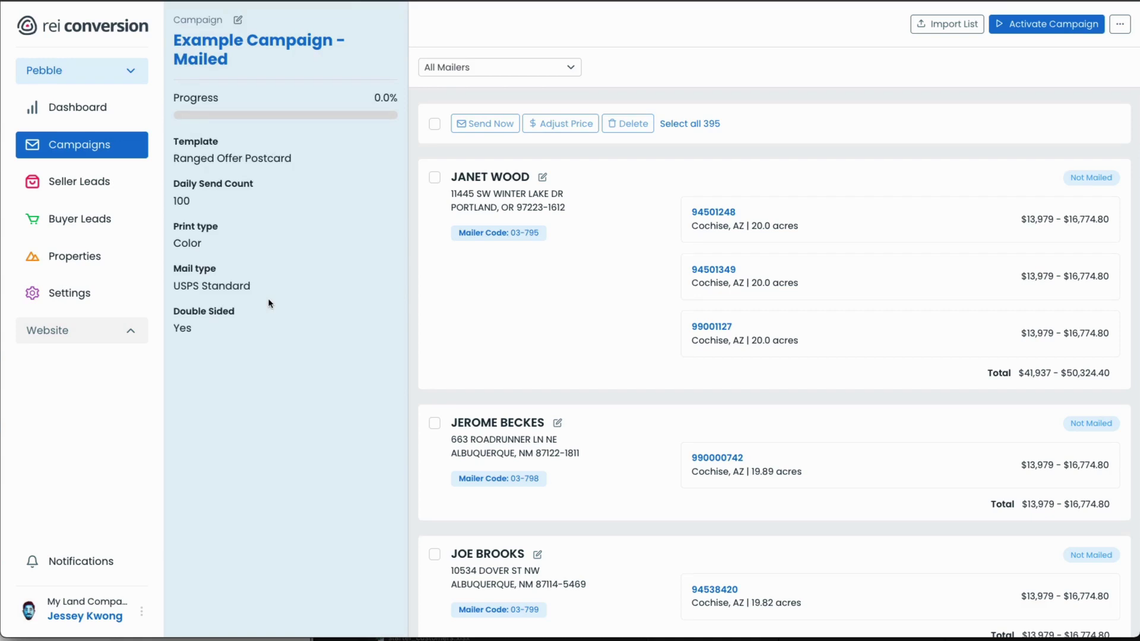